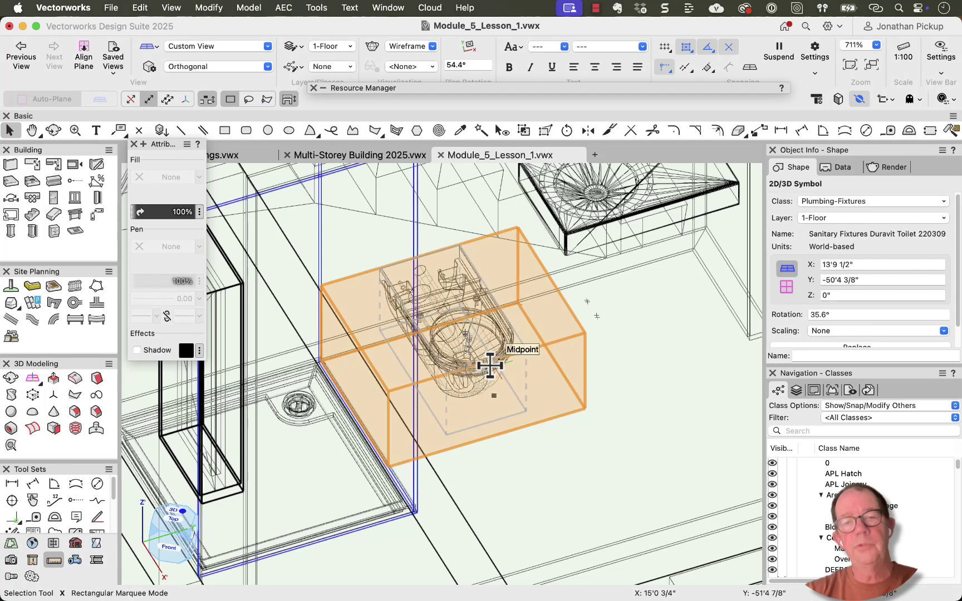
Step: Examine the toilet symbol in the wireframe model from a steeper angle, then select it
{"action": "left_click", "coordinate": [633, 362]}
{"action": "key", "text": "h"}
{"action": "left_click_drag", "start_coordinate": [540, 301], "coordinate": [537, 313]}
{"action": "middle_click_drag", "start_coordinate": [537, 313], "coordinate": [374, 577]}
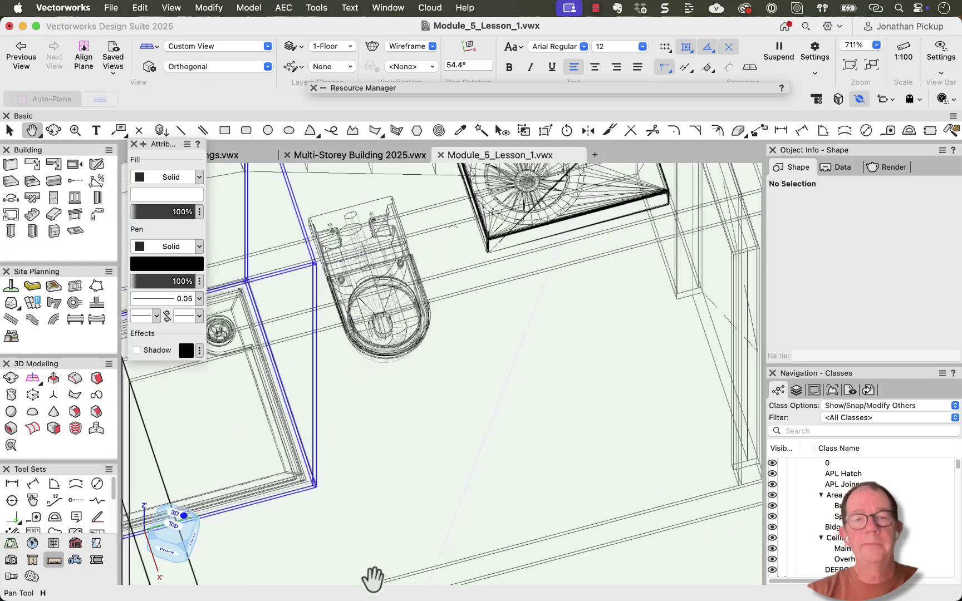
{"action": "middle_click_drag", "start_coordinate": [471, 321], "coordinate": [459, 407]}
{"action": "mouse_move", "coordinate": [476, 339]}
{"action": "middle_mouse_down", "text": "ctrl"}
{"action": "mouse_move", "coordinate": [474, 359]}
{"action": "mouse_move", "coordinate": [470, 346]}
{"action": "middle_mouse_up", "text": "ctrl"}
{"action": "key", "text": "x"}
{"action": "left_click", "coordinate": [401, 268]}
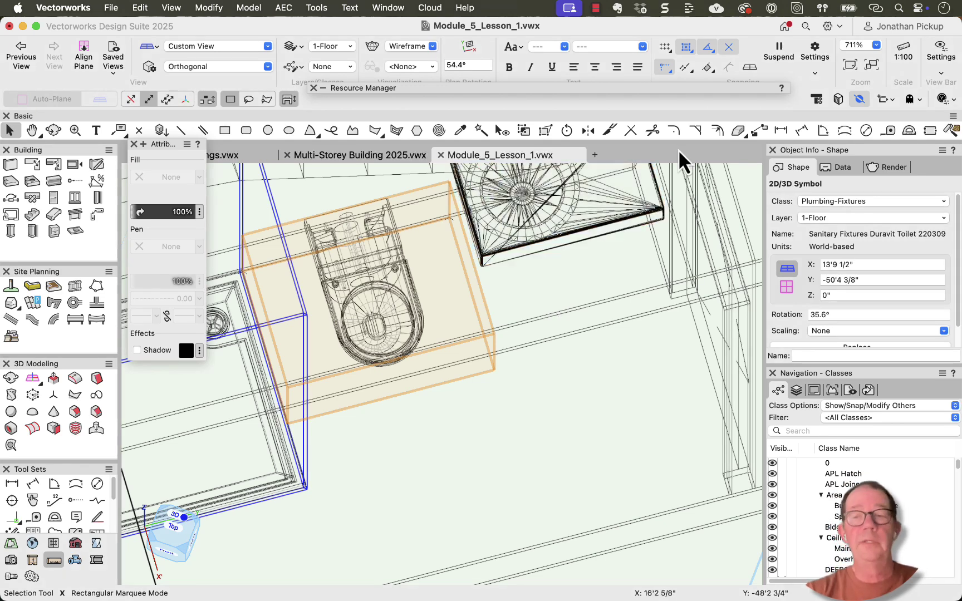
Step: Set the Display 3D Loci preference to Never in the application's display preferences
{"action": "left_click", "coordinate": [944, 99]}
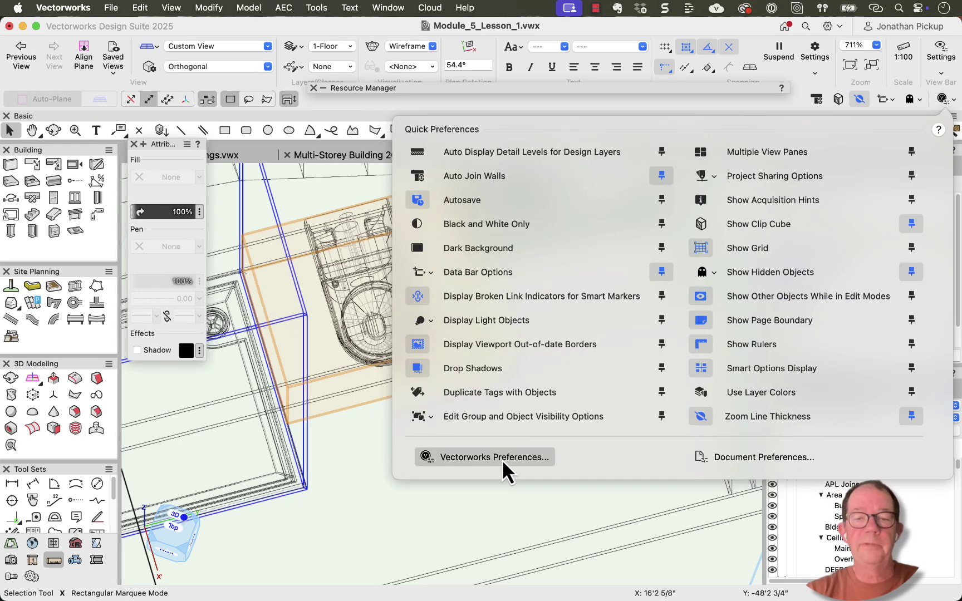
{"action": "left_click", "coordinate": [502, 458]}
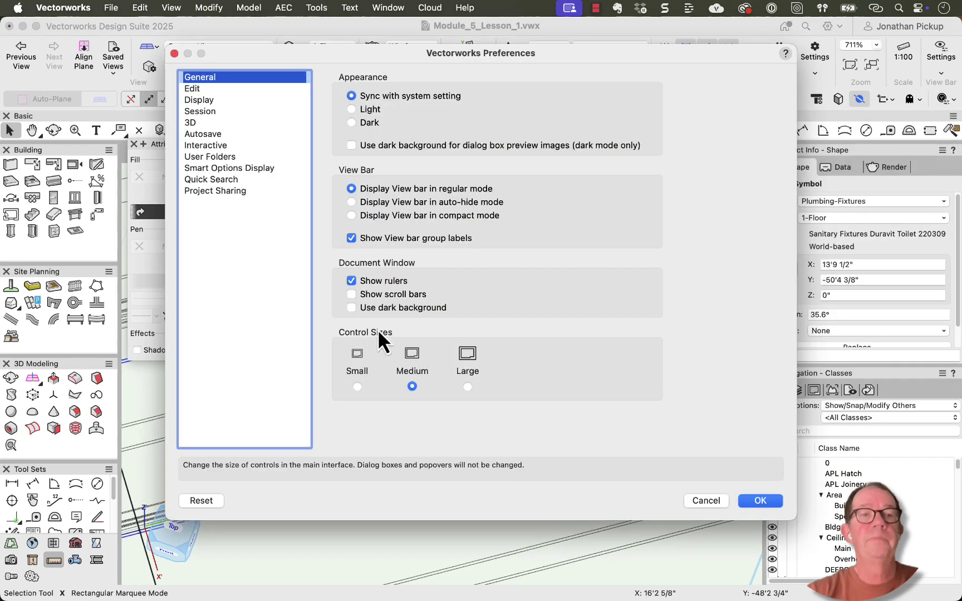
{"action": "left_click", "coordinate": [205, 101]}
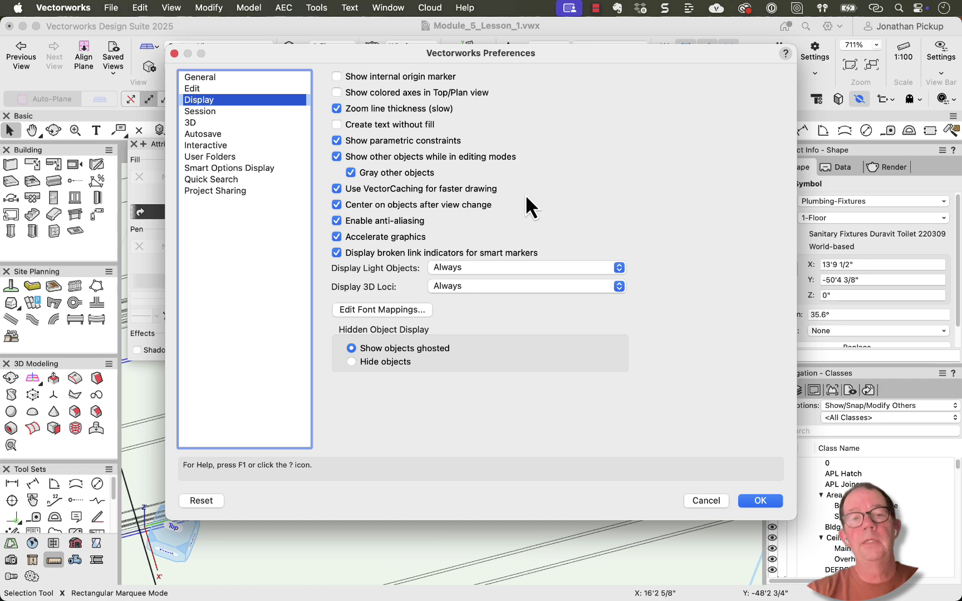
{"action": "left_click", "coordinate": [479, 287]}
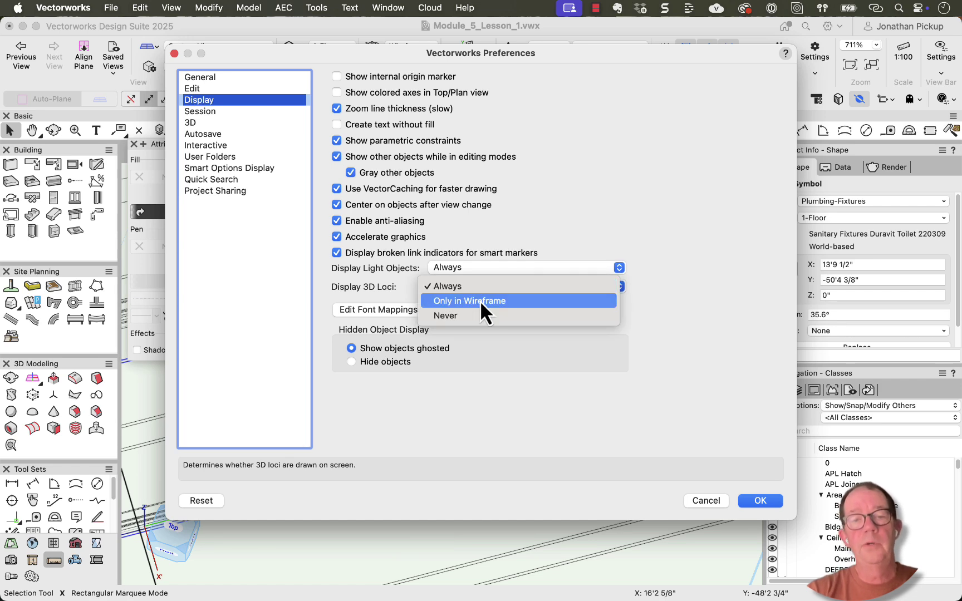
{"action": "left_click", "coordinate": [477, 316]}
{"action": "key", "text": "Return"}
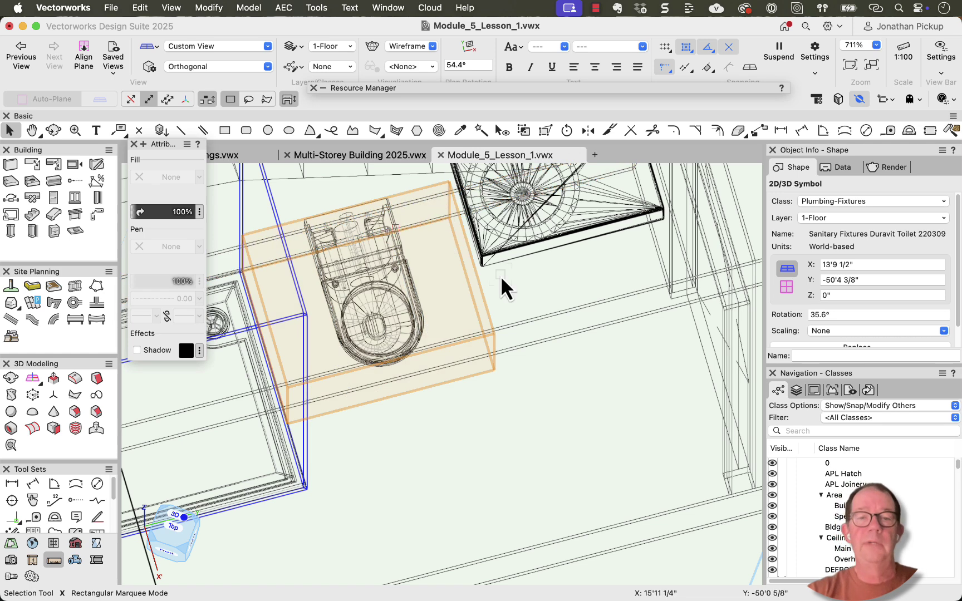
Step: Set the Display 3D Loci preference to Only in Wireframe
{"action": "left_click", "coordinate": [943, 100]}
{"action": "left_click", "coordinate": [474, 457]}
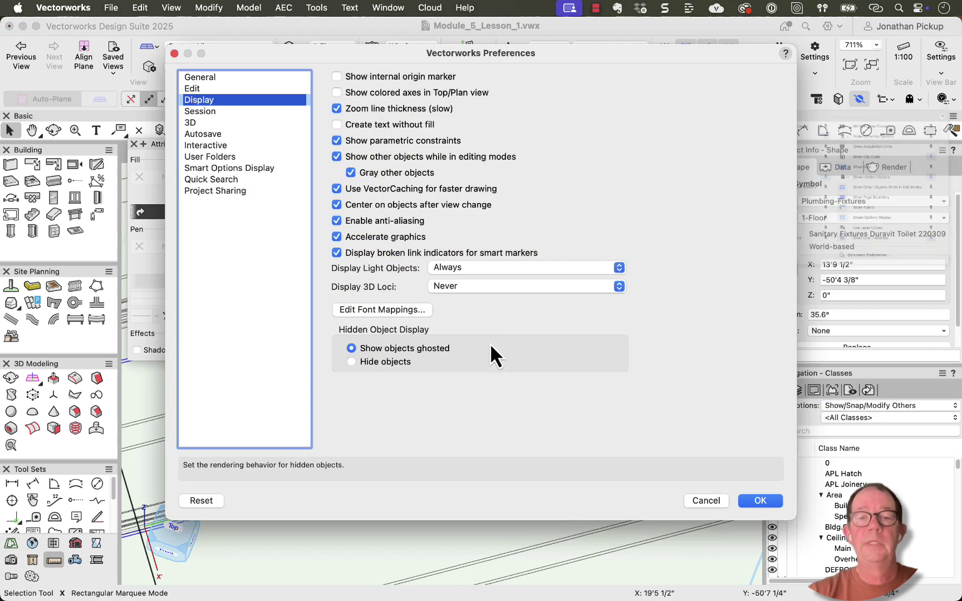
{"action": "left_click", "coordinate": [463, 288]}
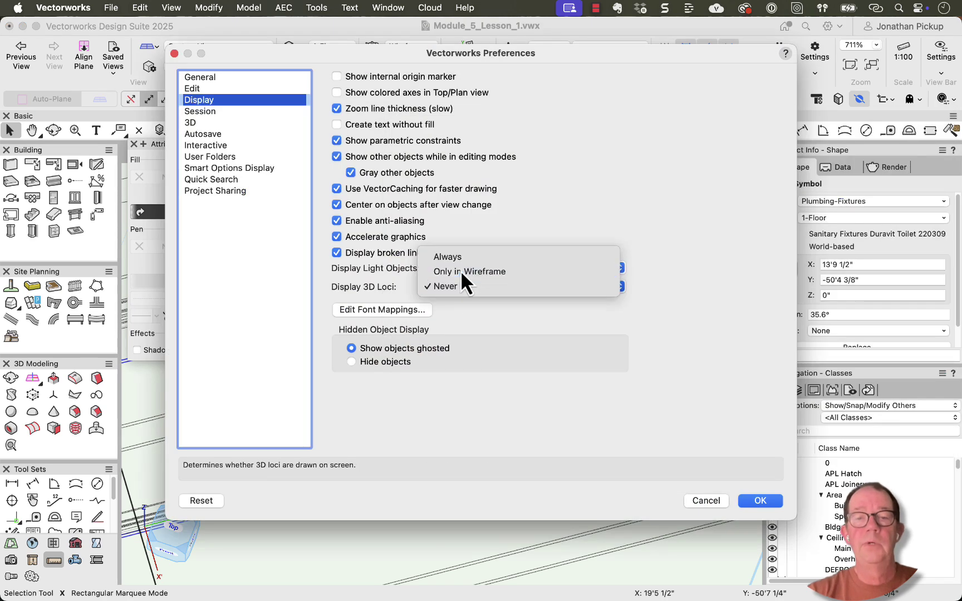
{"action": "left_click", "coordinate": [461, 270]}
{"action": "left_click", "coordinate": [753, 501]}
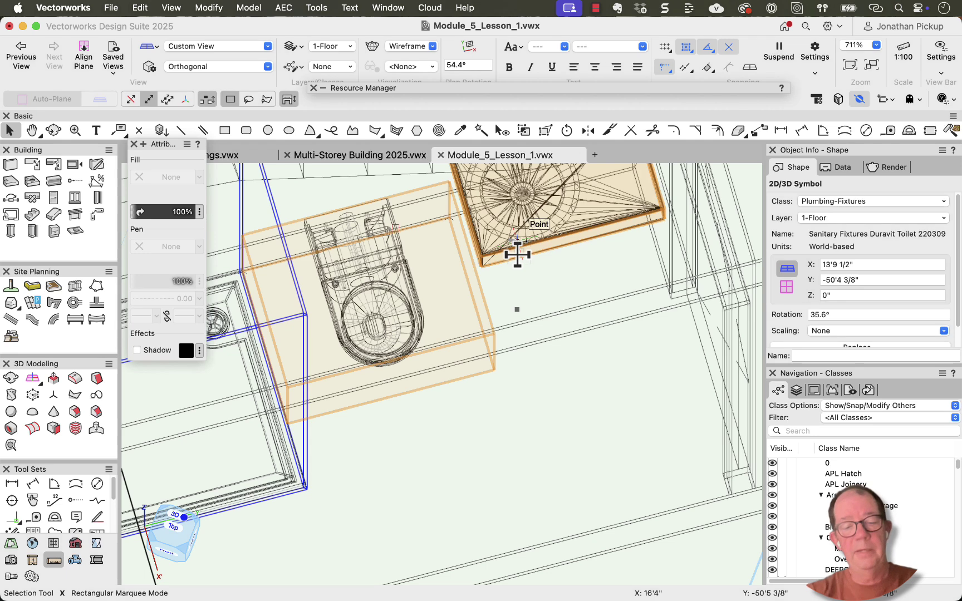
Step: Switch the model to Shaded rendering and set the Display 3D Loci preference to Always
{"action": "key", "text": "shift+g"}
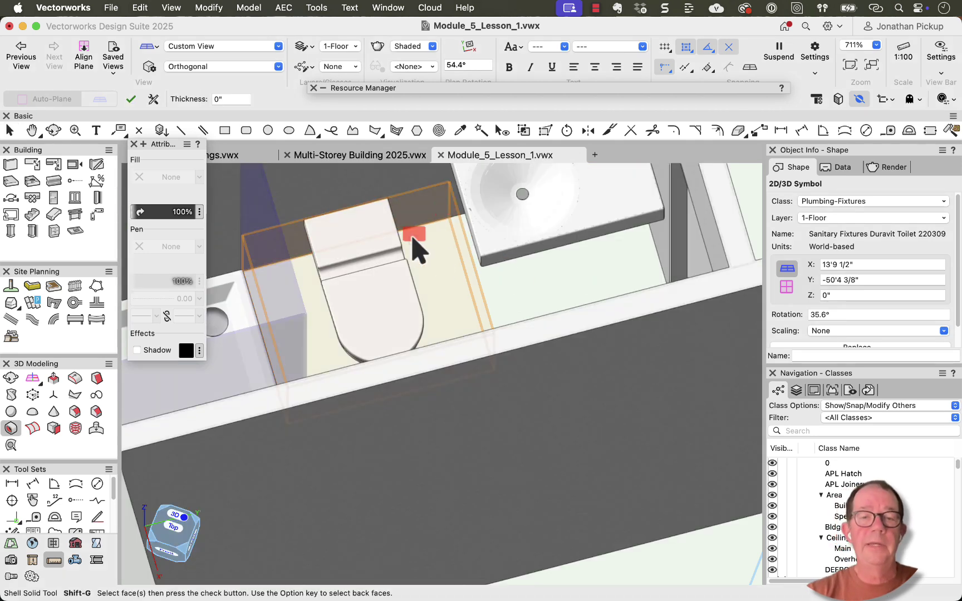
{"action": "left_click", "coordinate": [944, 99]}
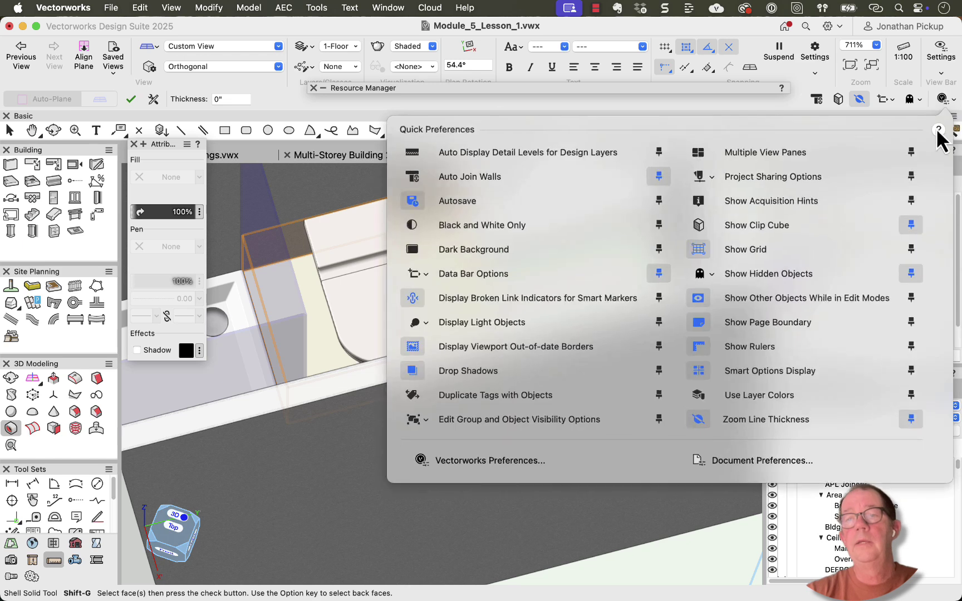
{"action": "left_click", "coordinate": [524, 459]}
{"action": "left_click", "coordinate": [496, 289]}
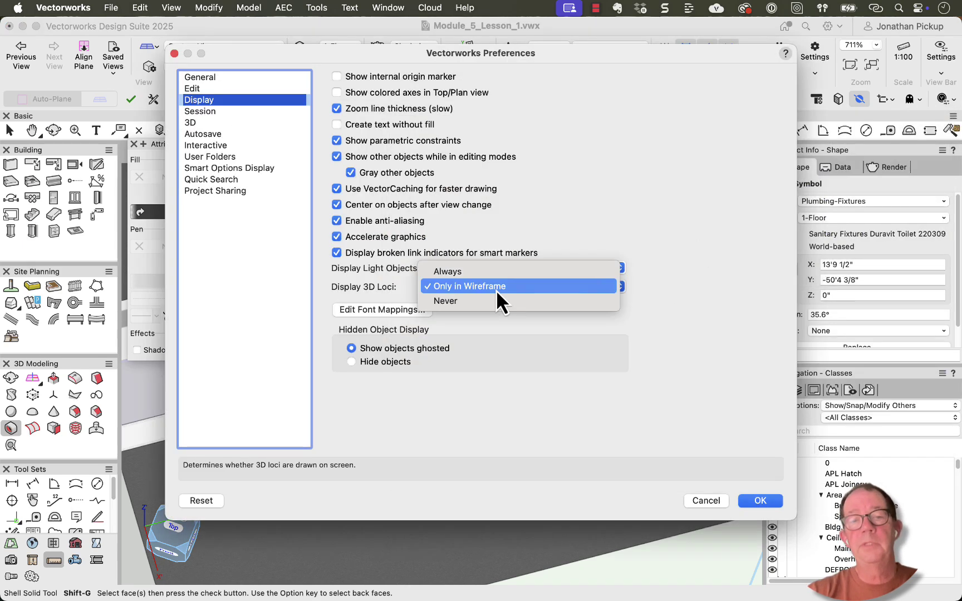
{"action": "left_click", "coordinate": [495, 272]}
{"action": "left_click", "coordinate": [757, 499]}
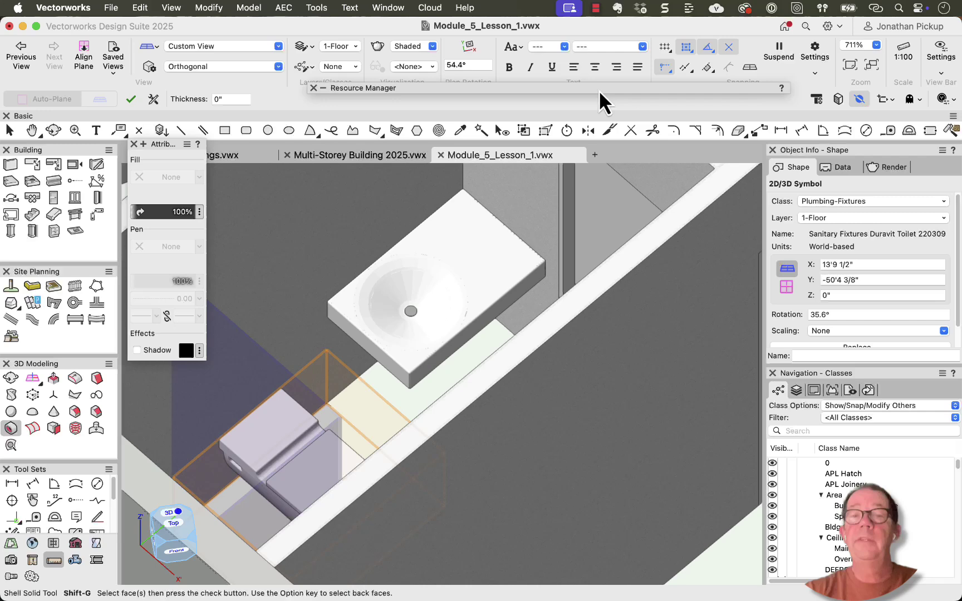
Step: Search the resources of Module_5_Lesson_1.vwx for "sani" in the Resource Manager
{"action": "left_click", "coordinate": [599, 88]}
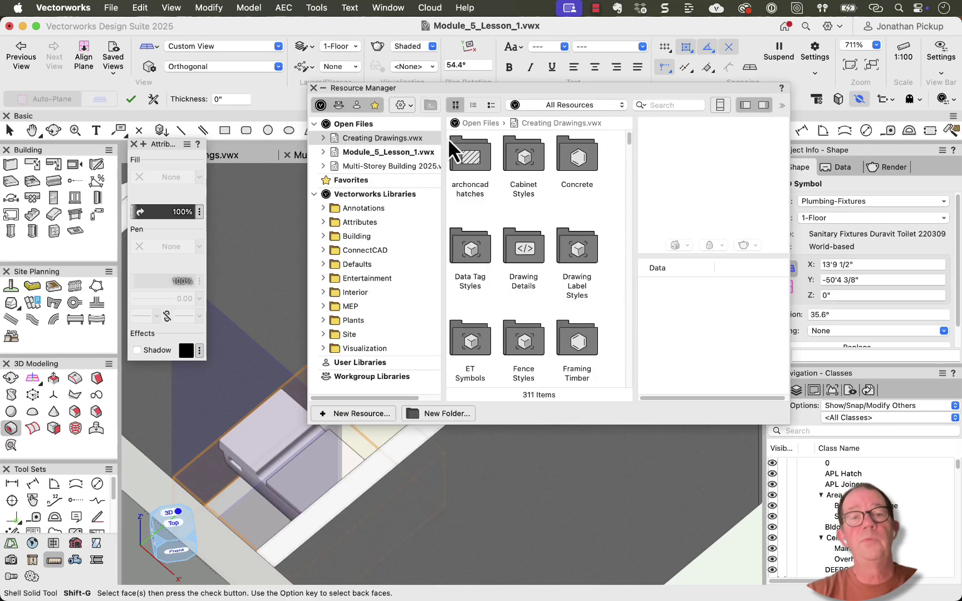
{"action": "left_click", "coordinate": [355, 157]}
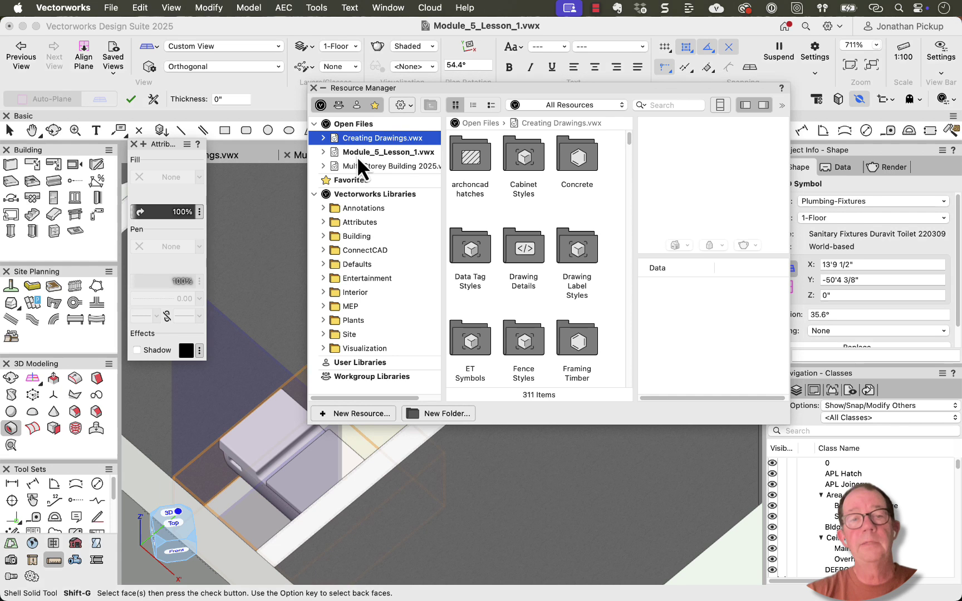
{"action": "left_click", "coordinate": [352, 155]}
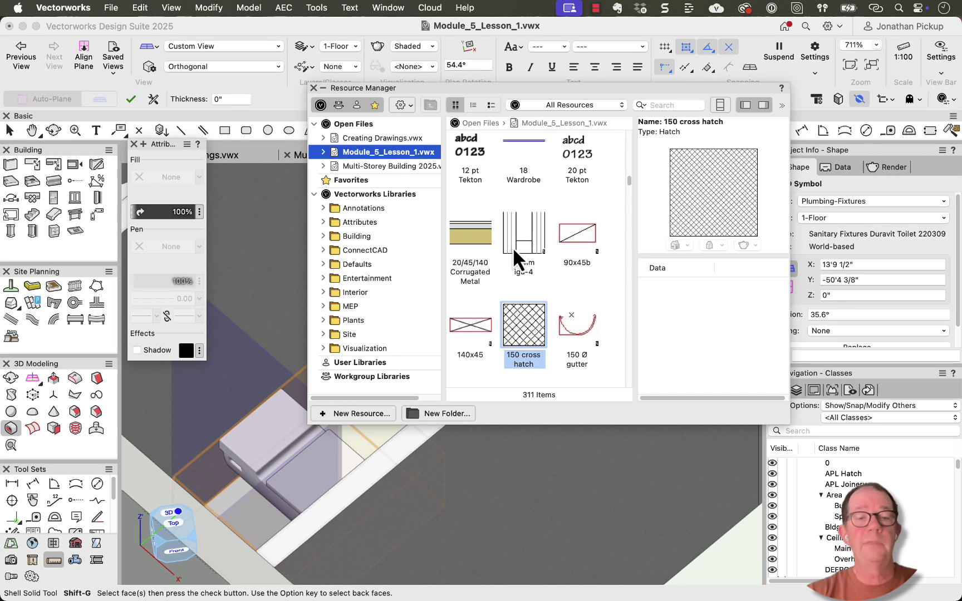
{"action": "left_click", "coordinate": [656, 102]}
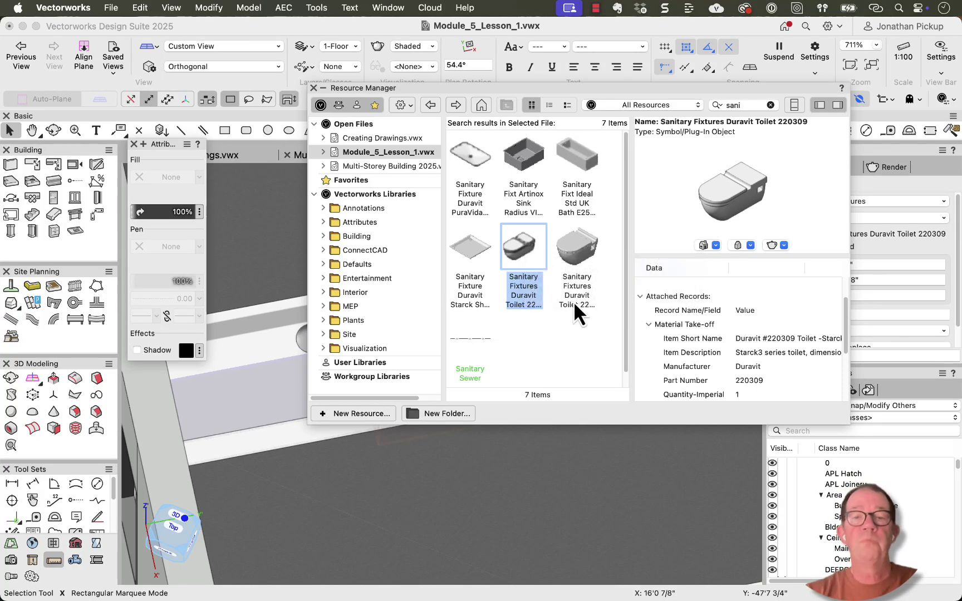
Step: Set the thumbnail render mode of the Sanitary Fixtures Duravit Toilet 220309 symbol to Wireframe
{"action": "right_click", "coordinate": [519, 249]}
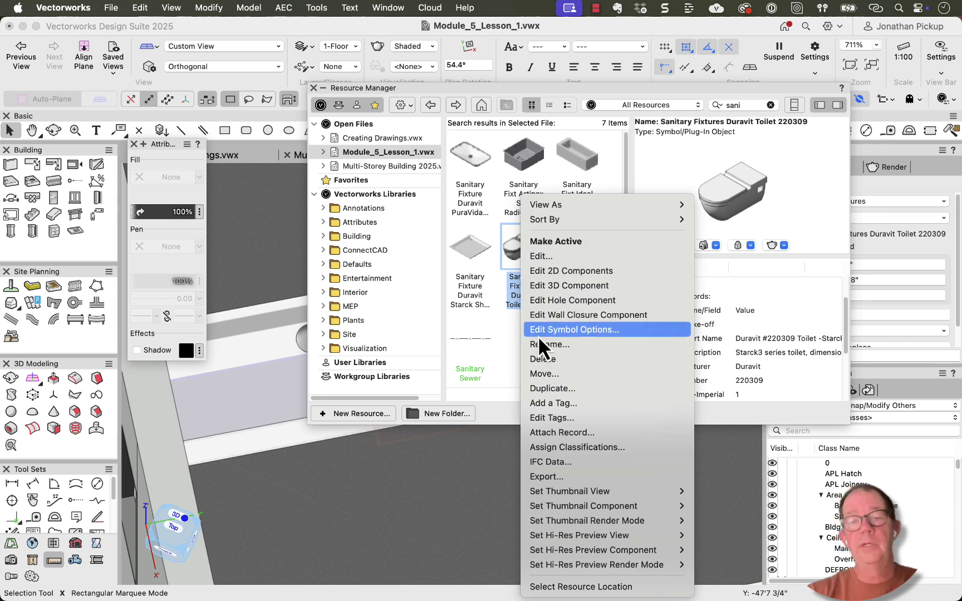
{"action": "mouse_move", "coordinate": [565, 495]}
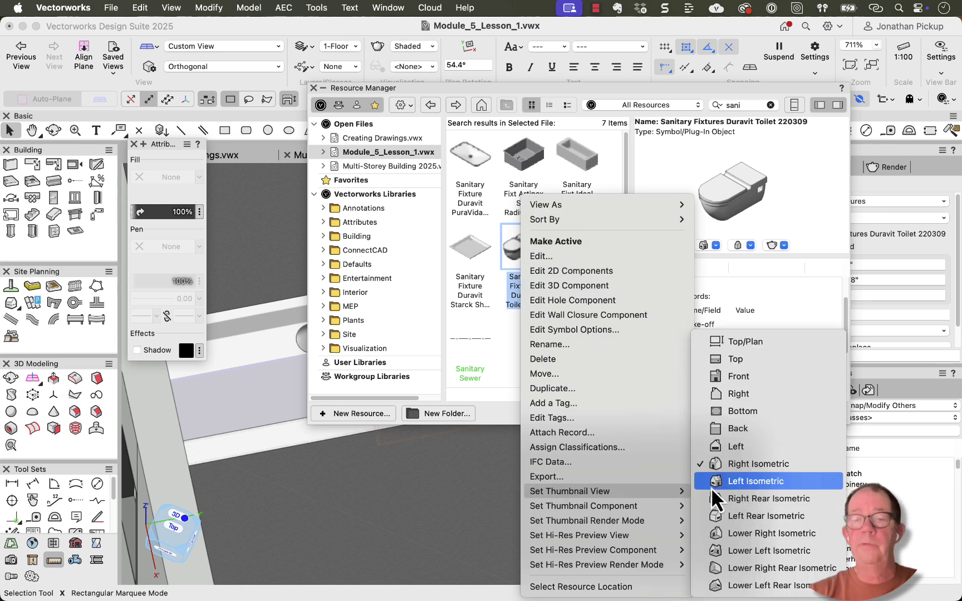
{"action": "mouse_move", "coordinate": [655, 519]}
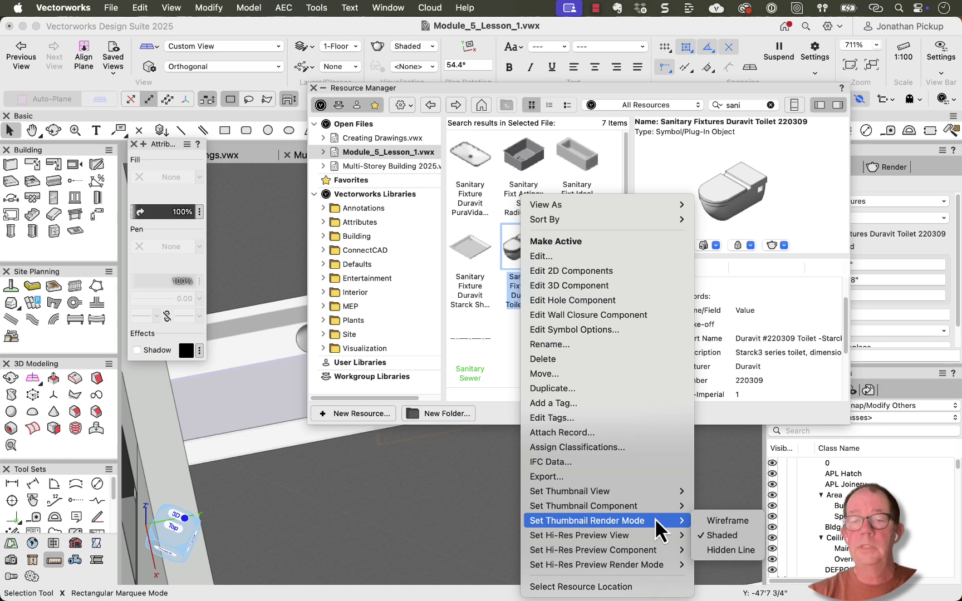
{"action": "left_click", "coordinate": [720, 519]}
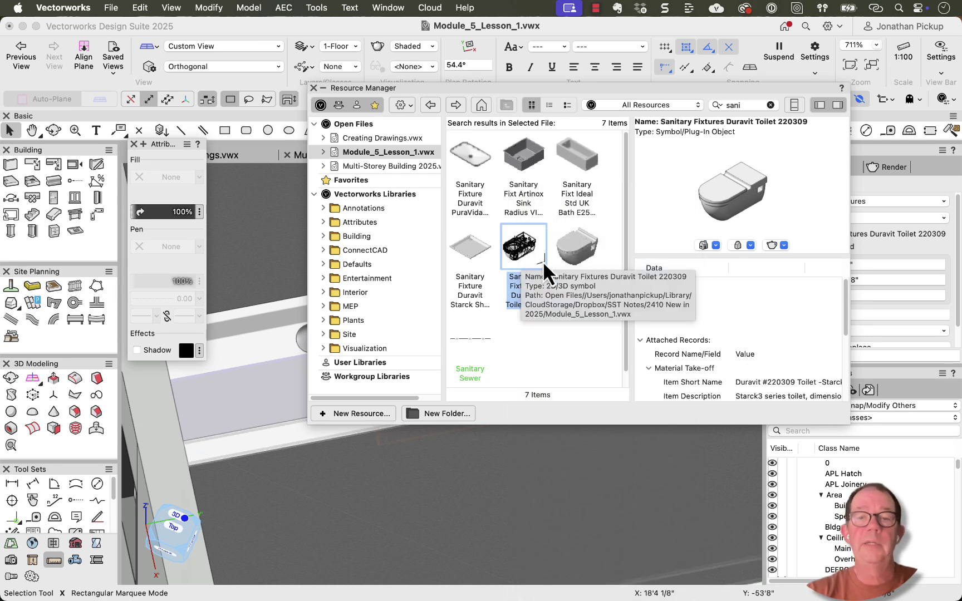
Step: Set the thumbnail render mode of the Sanitary Fixtures Duravit Toilet 220309 symbol to Shaded
{"action": "right_click", "coordinate": [525, 239]}
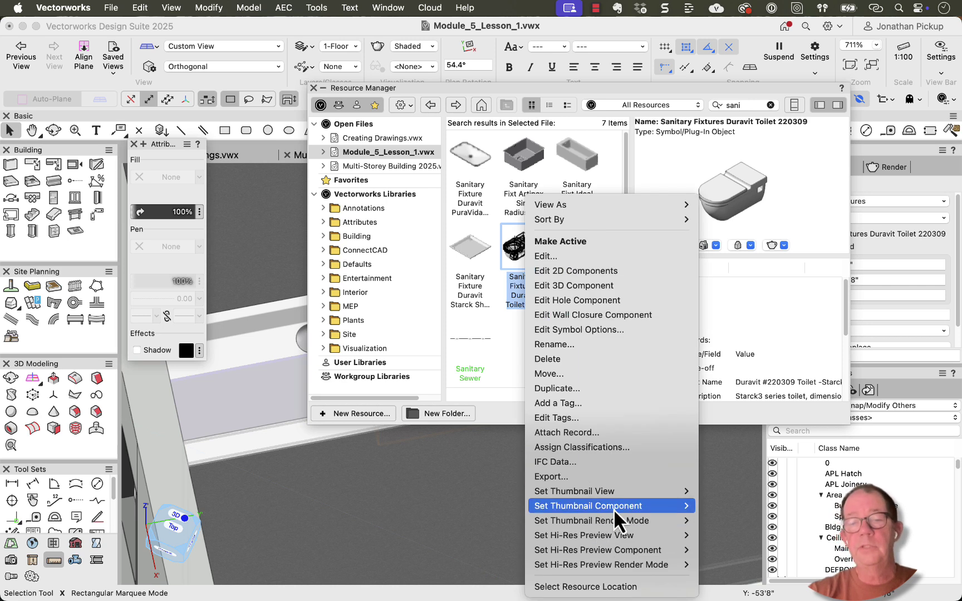
{"action": "mouse_move", "coordinate": [620, 509]}
{"action": "mouse_move", "coordinate": [666, 521]}
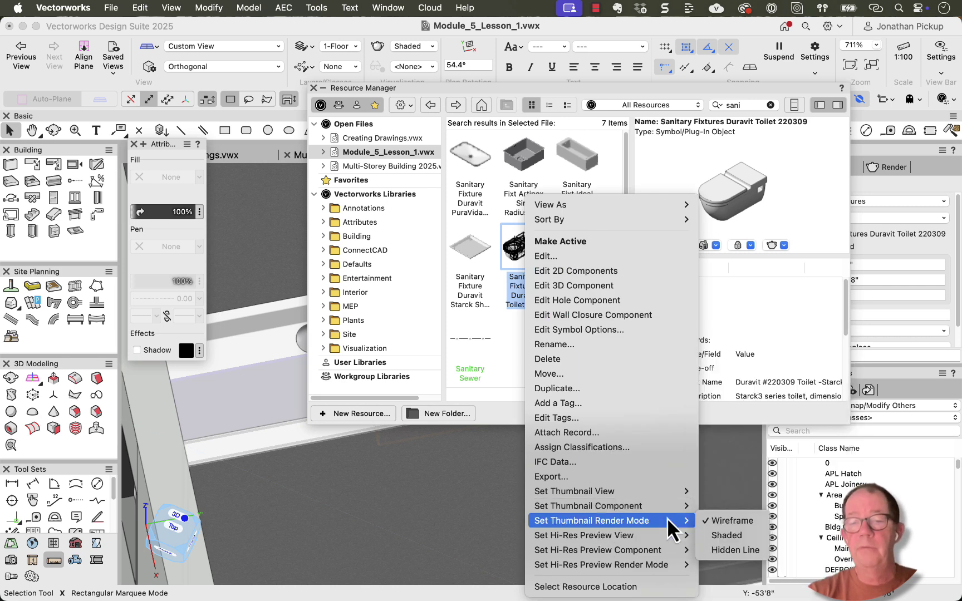
{"action": "left_click", "coordinate": [737, 540]}
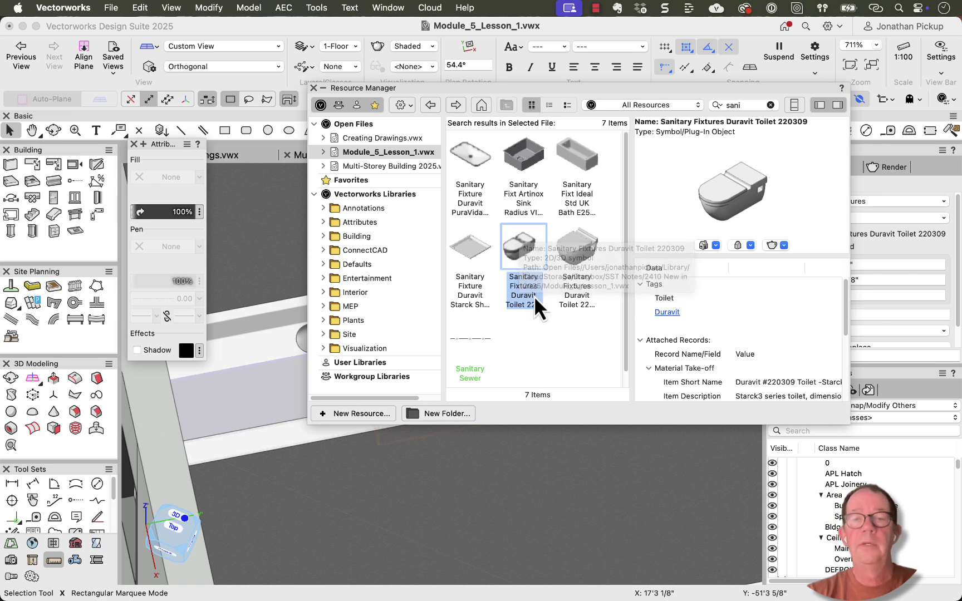
Step: Preview the Duravit Toilet 220009 and 220309 symbols, then return to the drawing
{"action": "left_click", "coordinate": [575, 261]}
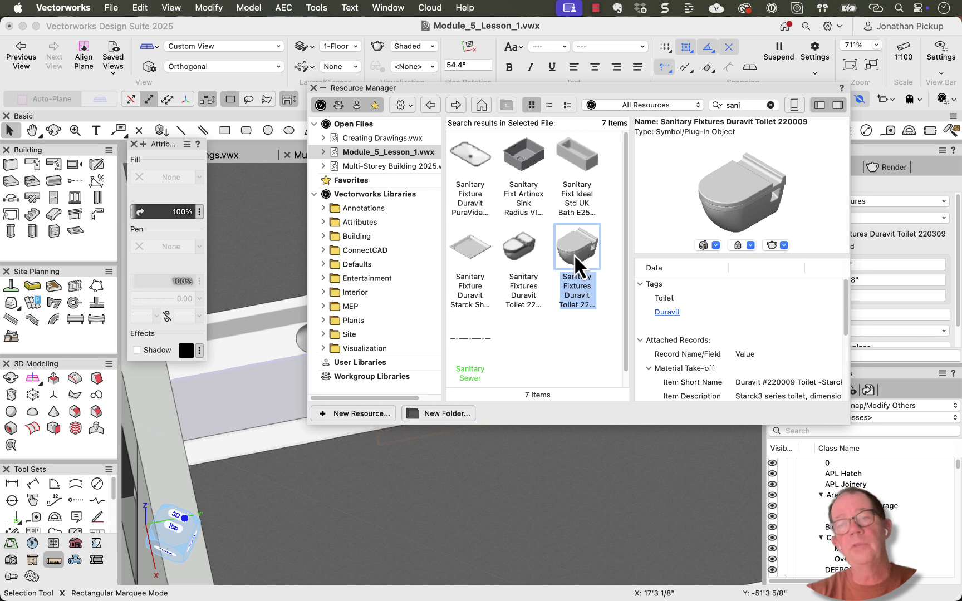
{"action": "left_click", "coordinate": [524, 244]}
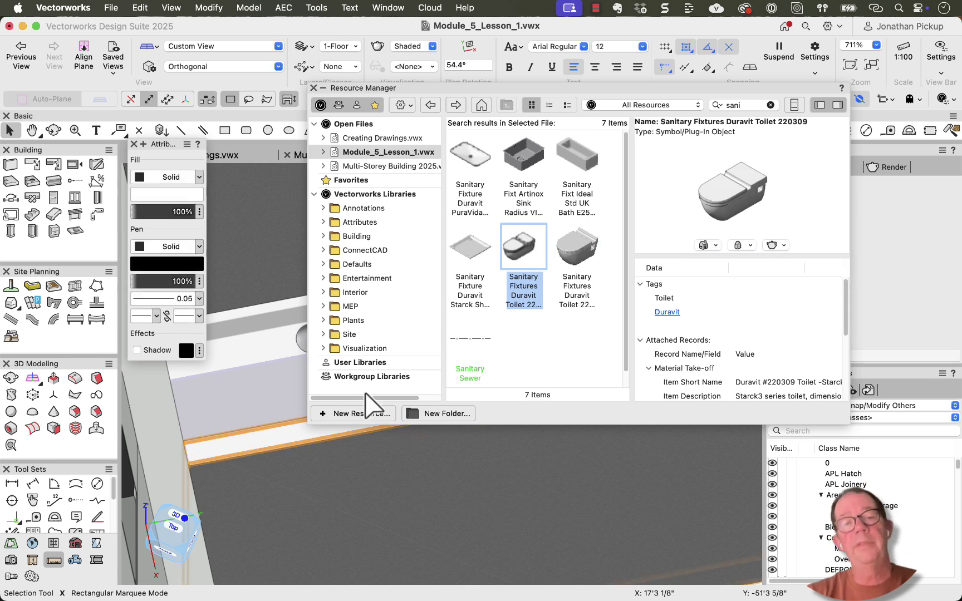
{"action": "left_click", "coordinate": [278, 367]}
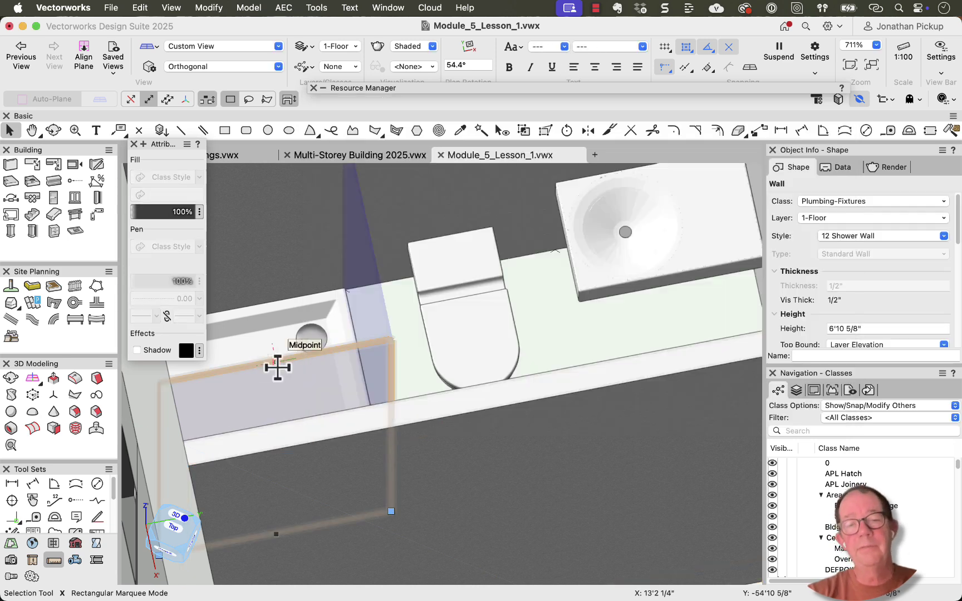
Step: Delete the toilet symbol between the shower and the basin
{"action": "left_click", "coordinate": [440, 303]}
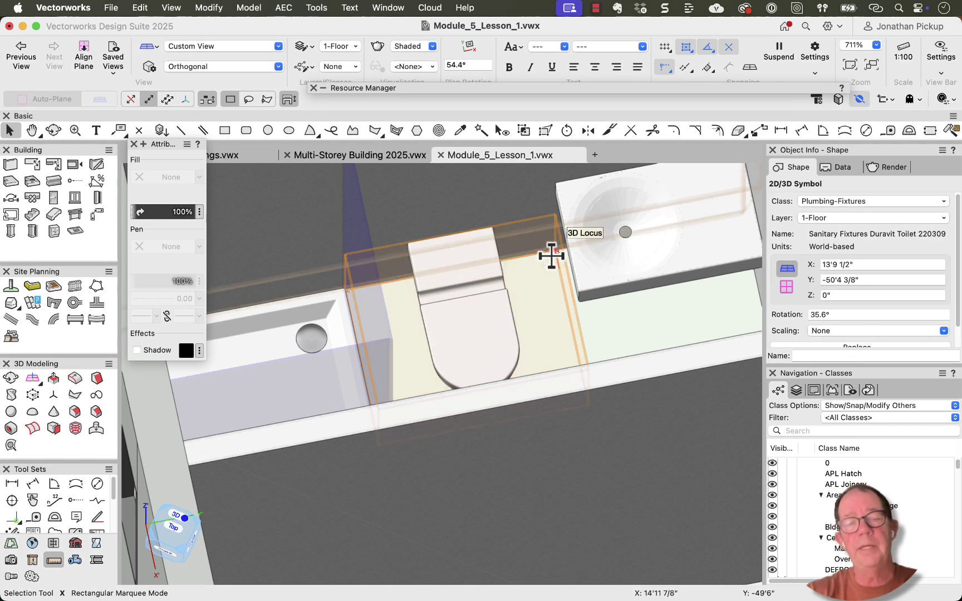
{"action": "mouse_move", "coordinate": [547, 266]}
{"action": "middle_mouse_down"}
{"action": "mouse_move", "coordinate": [537, 273]}
{"action": "mouse_move", "coordinate": [552, 264]}
{"action": "middle_mouse_up"}
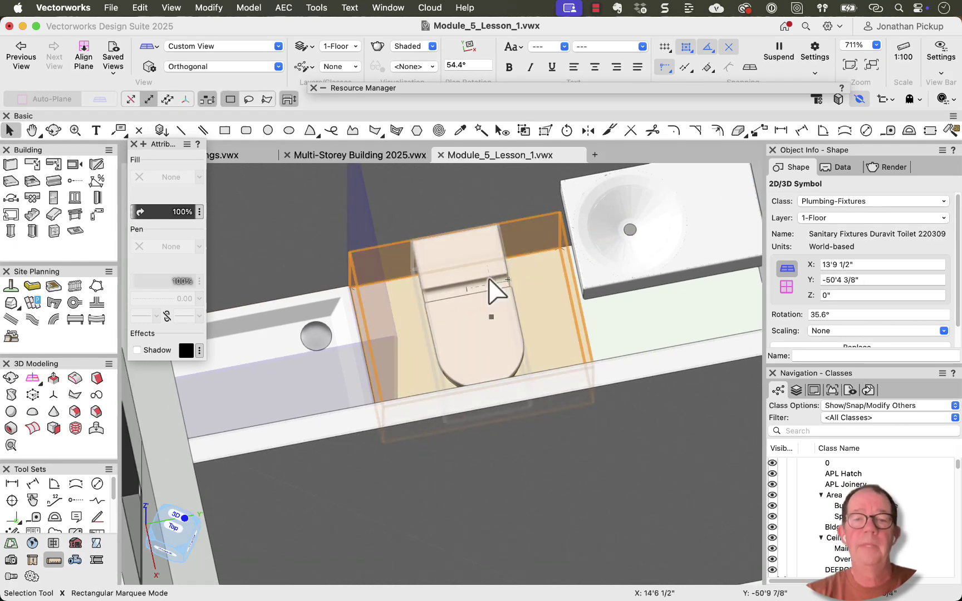
{"action": "key", "text": "Delete"}
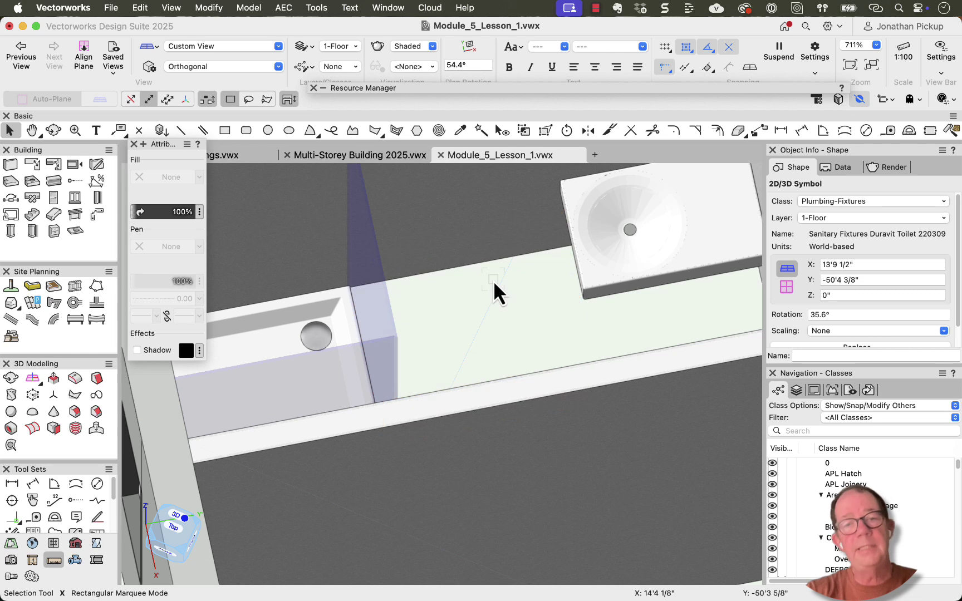
Step: Search the Module_5_Lesson_1 resources for "durav" and make Sanitary Fixtures Duravit Toilet 220309 the active symbol for the Symbol Insertion tool
{"action": "middle_click_drag", "start_coordinate": [503, 280], "coordinate": [467, 252]}
{"action": "key", "text": "x"}
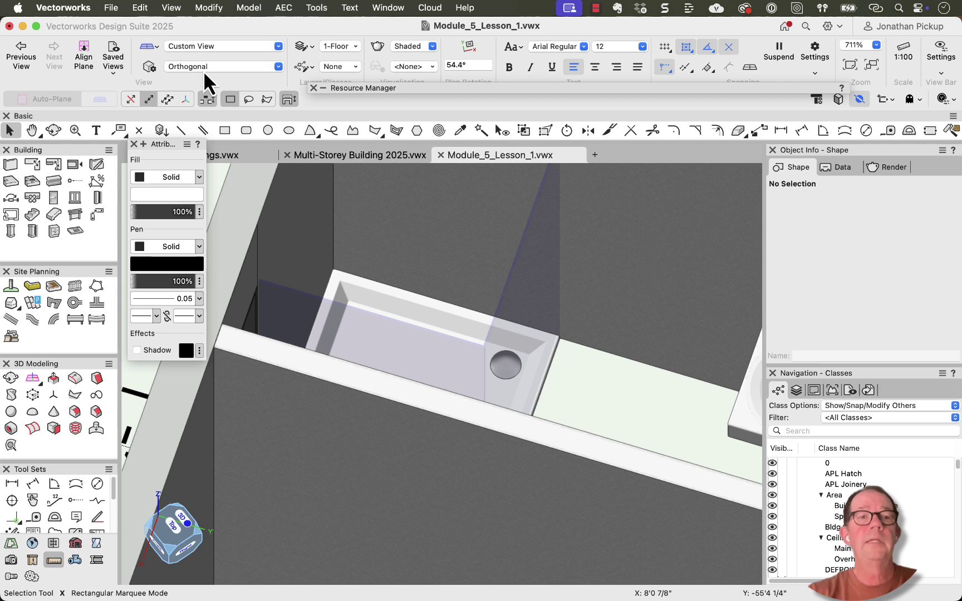
{"action": "left_click", "coordinate": [161, 130]}
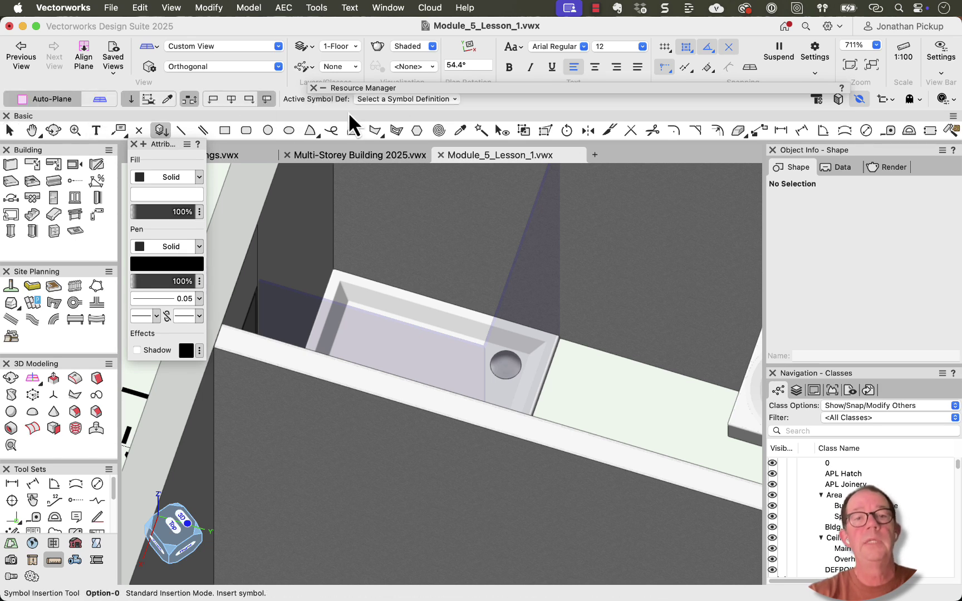
{"action": "left_click", "coordinate": [399, 99]}
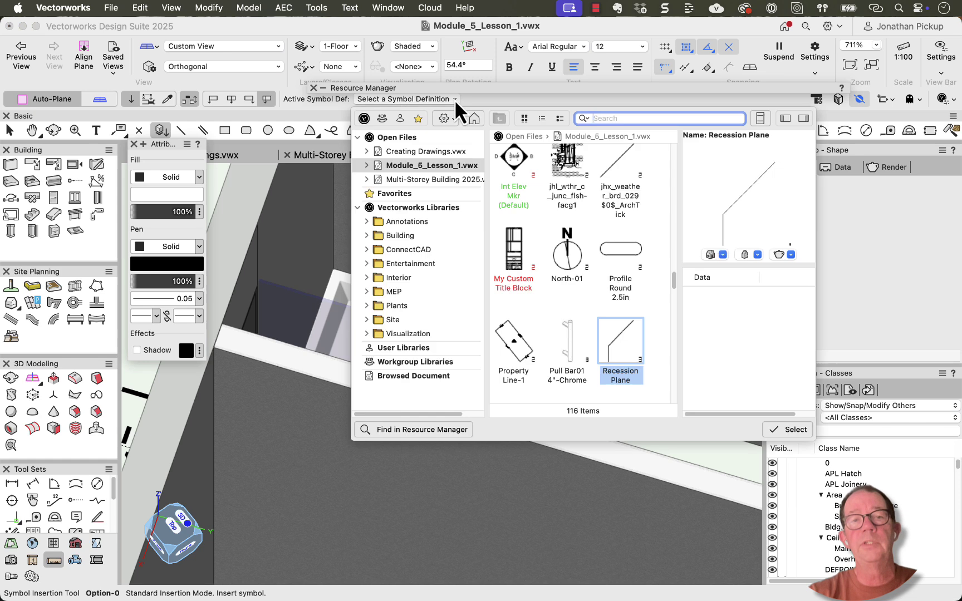
{"action": "type", "text": "durav"}
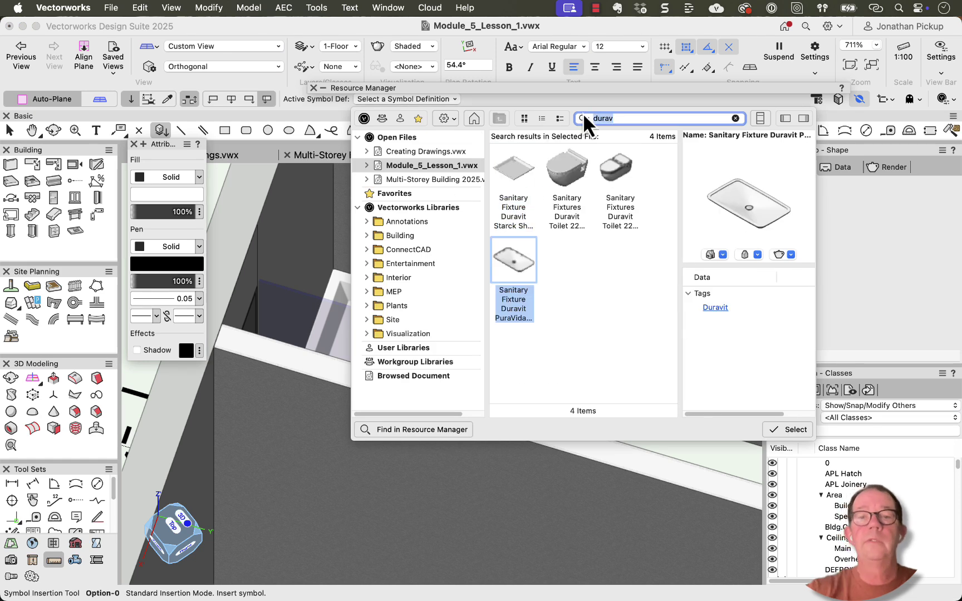
{"action": "left_click", "coordinate": [616, 169]}
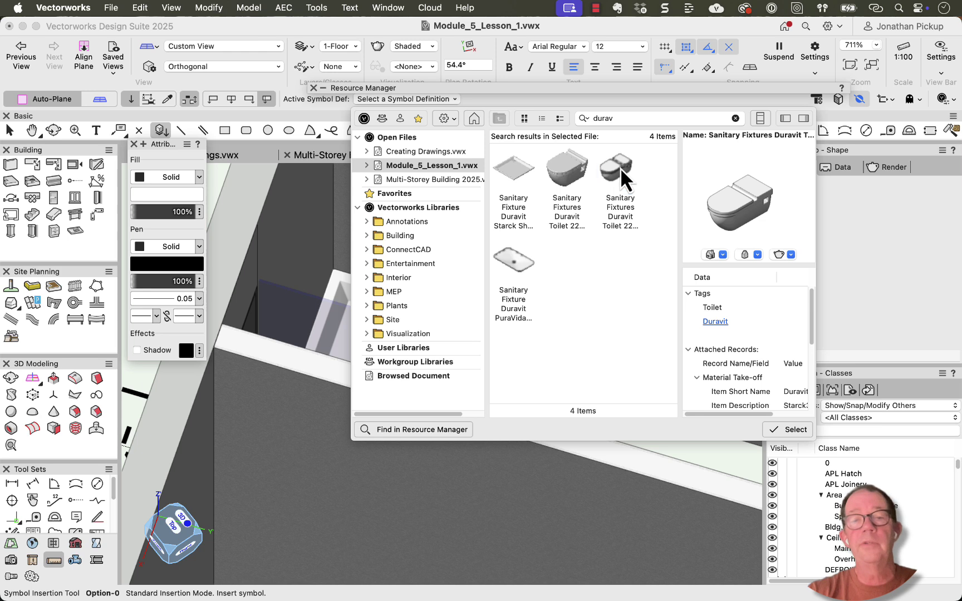
{"action": "double_click", "coordinate": [620, 168]}
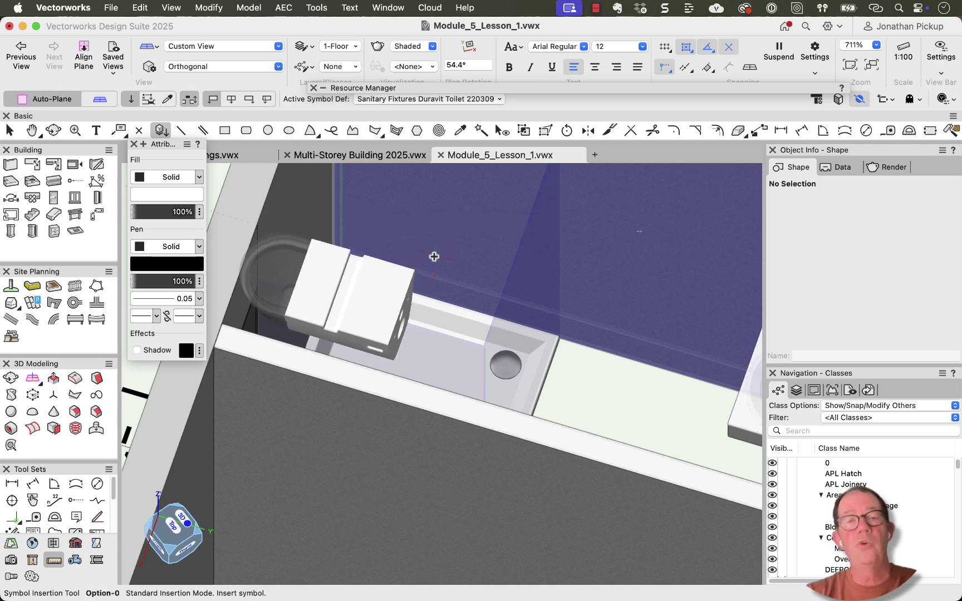
Step: Insert the toilet symbol in the 3D view at the shower's wall corner, rotated so its back sits against the wall, and deselect the tool
{"action": "left_click", "coordinate": [560, 340]}
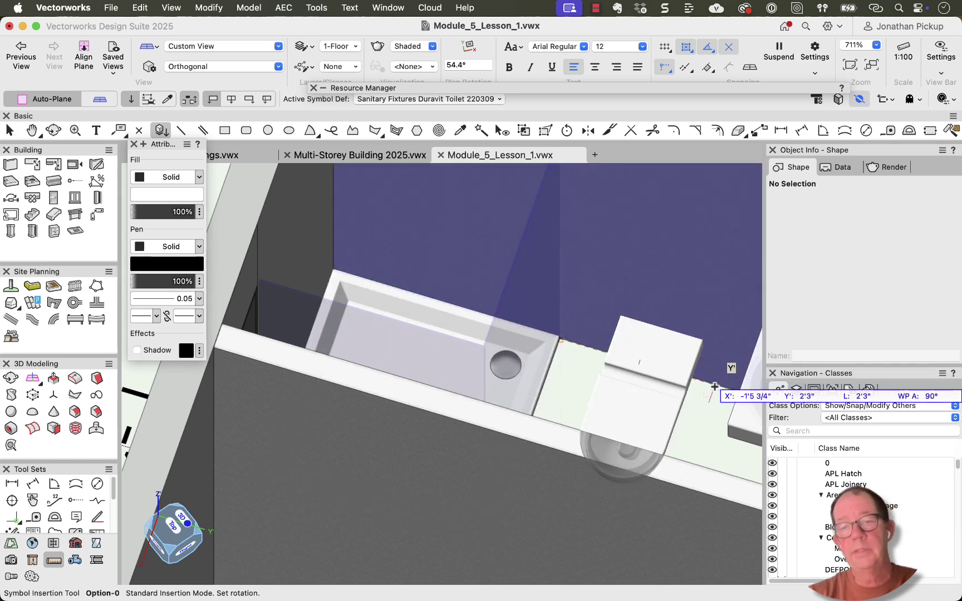
{"action": "left_click", "coordinate": [723, 389]}
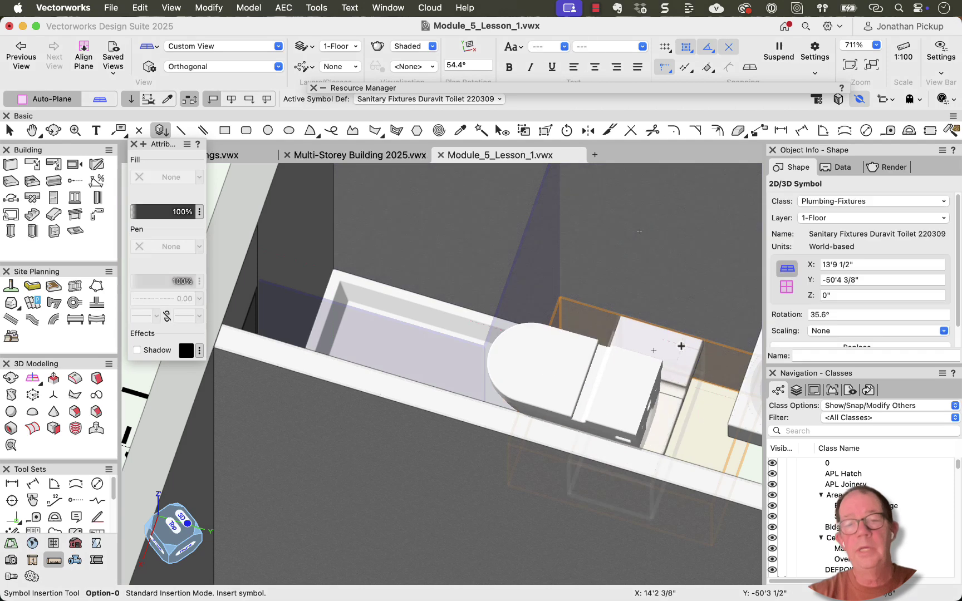
{"action": "key", "text": "h"}
{"action": "left_click_drag", "start_coordinate": [681, 343], "coordinate": [476, 302]}
{"action": "key", "text": "alt+0"}
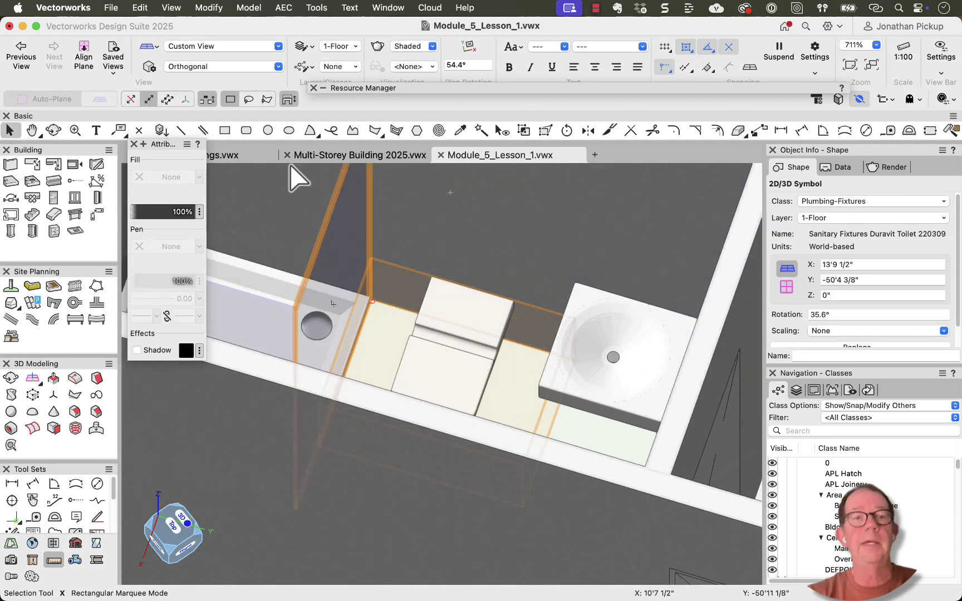
{"action": "key", "text": "x"}
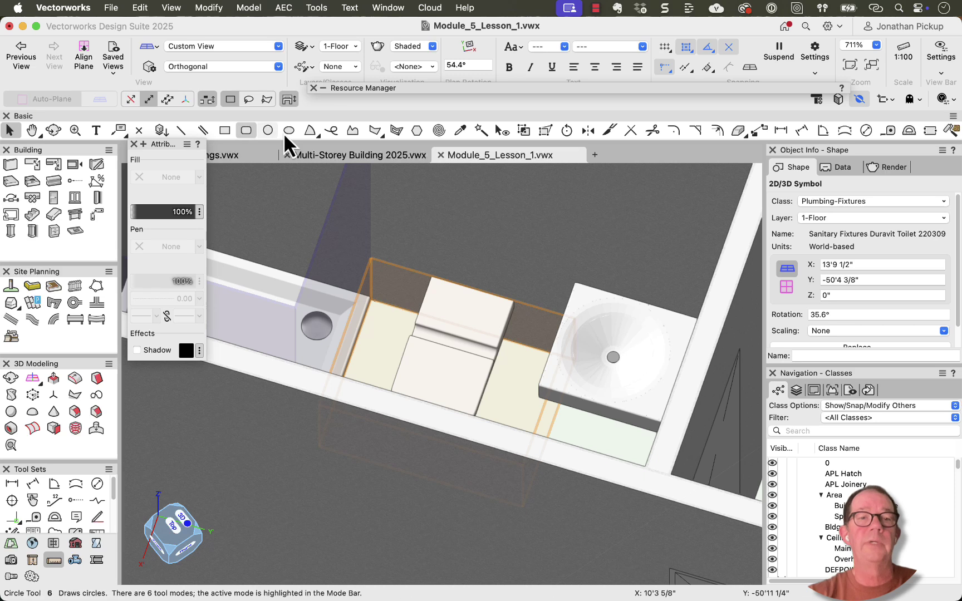
Step: Reactivate the Symbol Insertion tool, switch to the rotated Top/Plan view and delete the toilet between the basin and the shower
{"action": "left_click", "coordinate": [160, 131]}
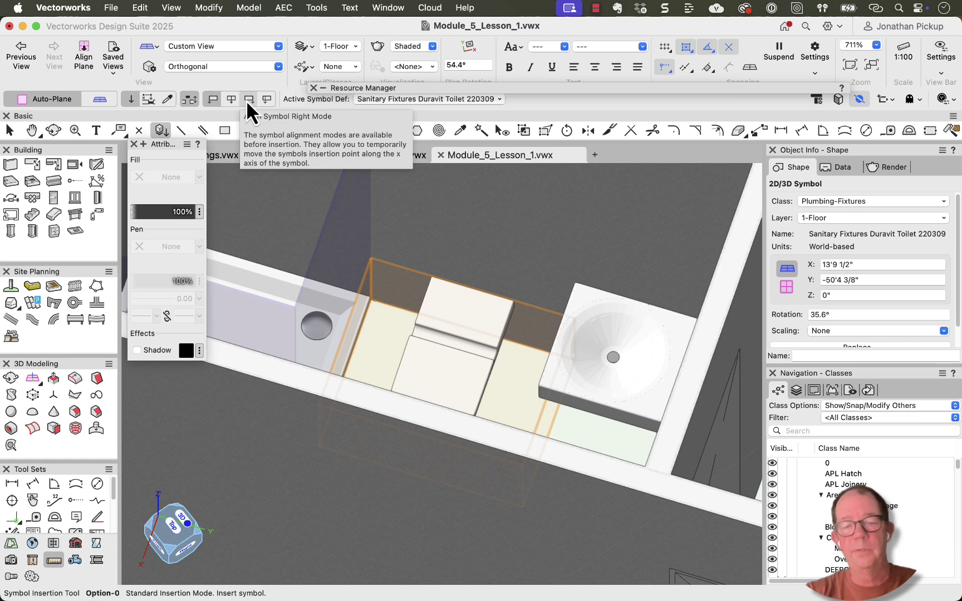
{"action": "key", "text": "F5"}
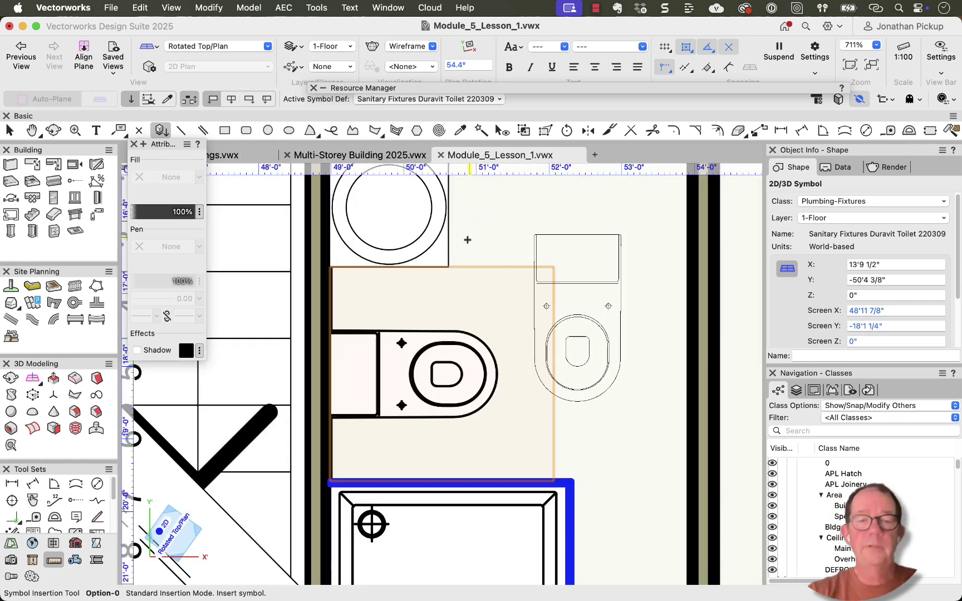
{"action": "key", "text": "Delete"}
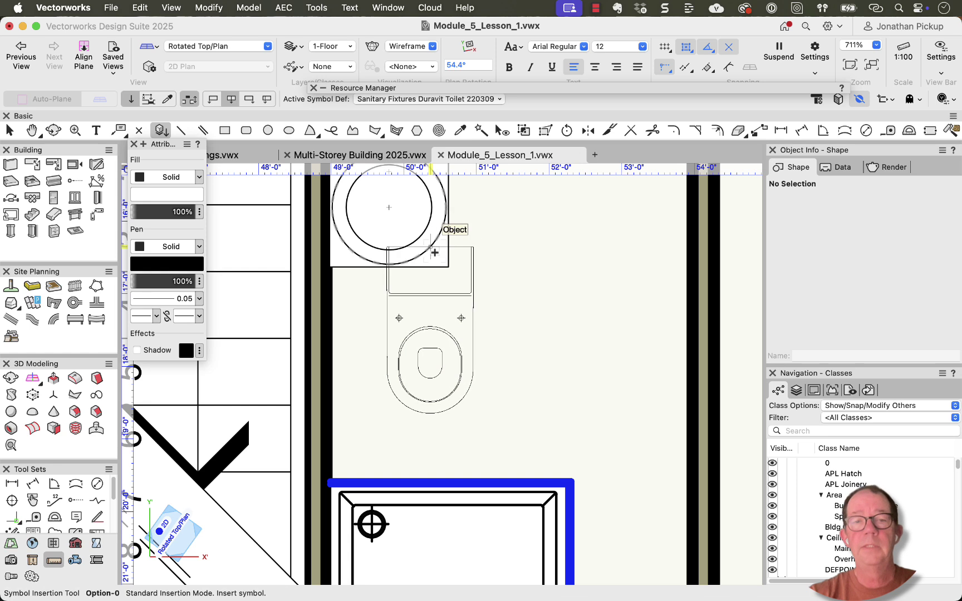
Step: Insert the toilet symbol in plan at the shower's wall-side insertion point, rotated so its back lies along the wall
{"action": "left_click", "coordinate": [246, 99]}
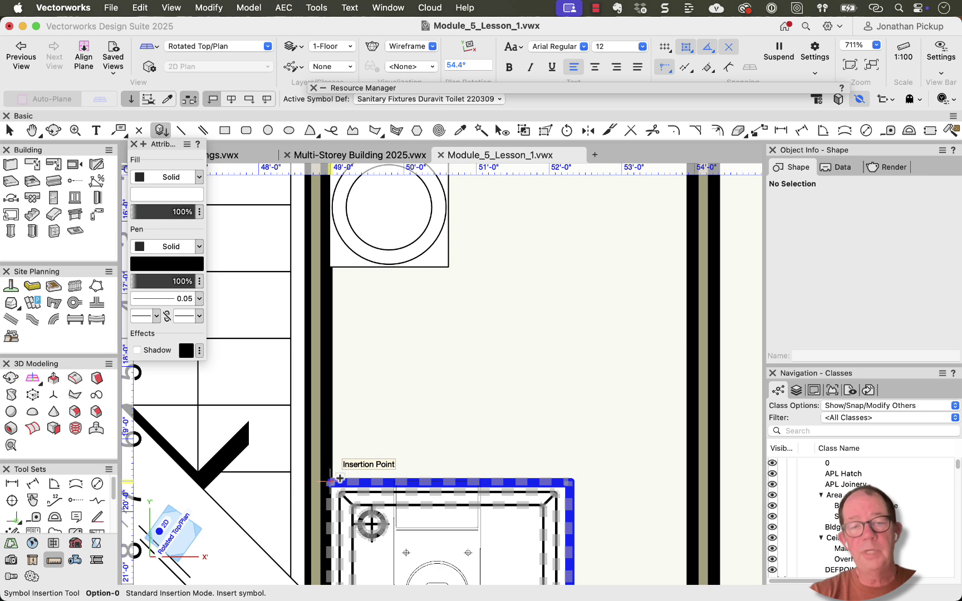
{"action": "left_click", "coordinate": [330, 313]}
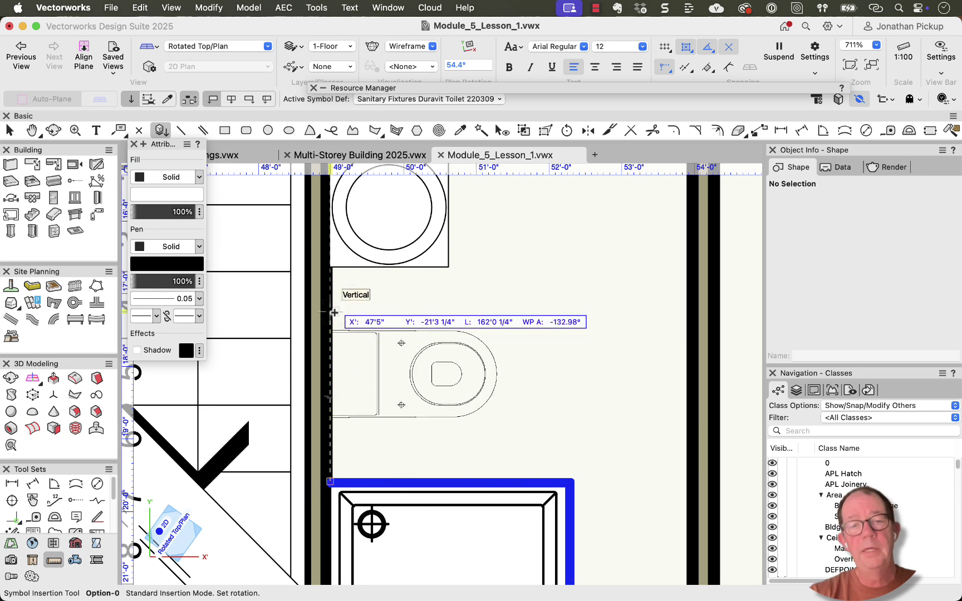
{"action": "left_click", "coordinate": [333, 312]}
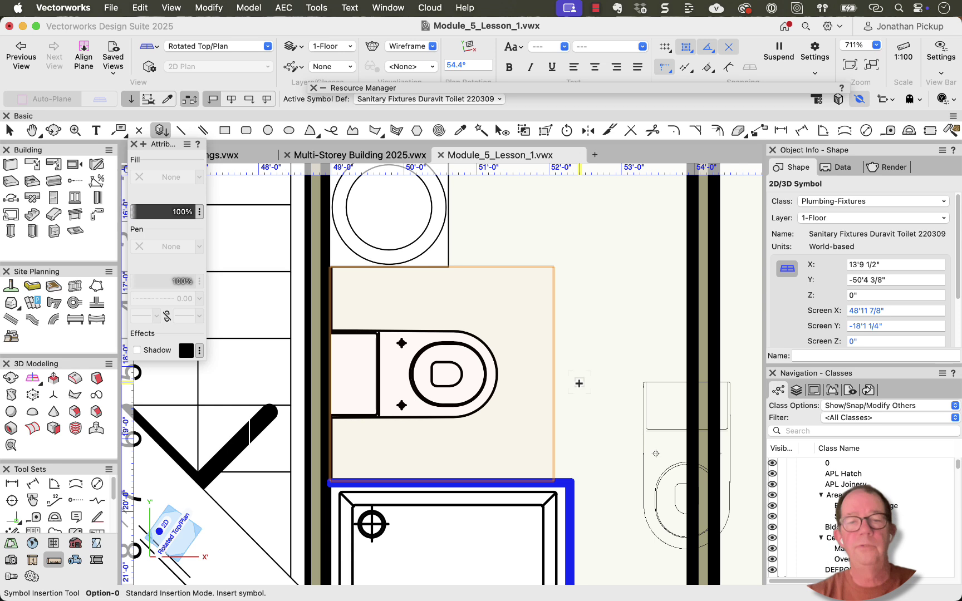
Step: Set up a rotated Working Plane for a 3D view, view the inserted toilet from an elevated isometric angle, and clear the selection
{"action": "scroll", "coordinate": [505, 355], "scroll_direction": "down", "scroll_amount": 1}
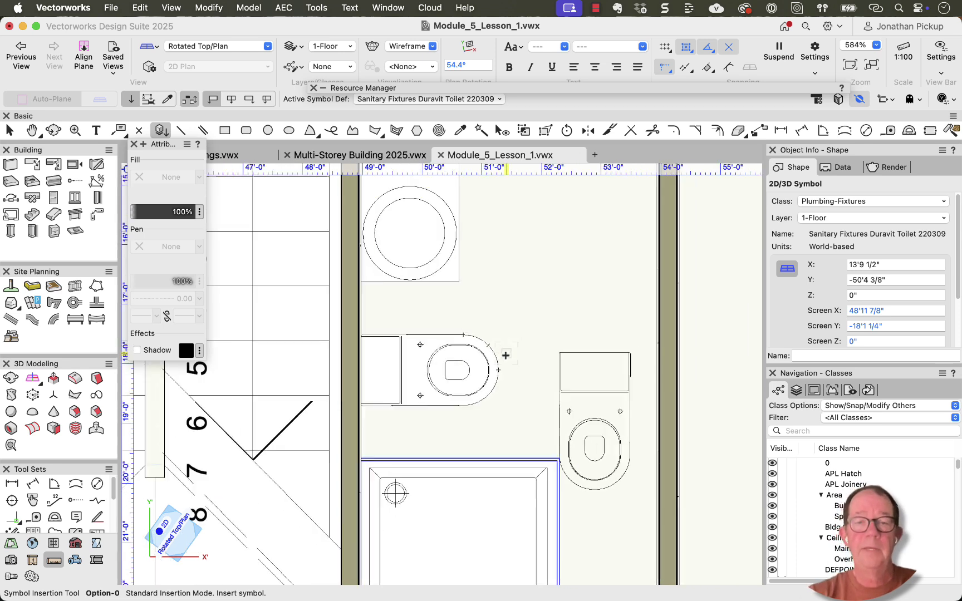
{"action": "scroll", "coordinate": [506, 355], "scroll_direction": "down", "scroll_amount": 2}
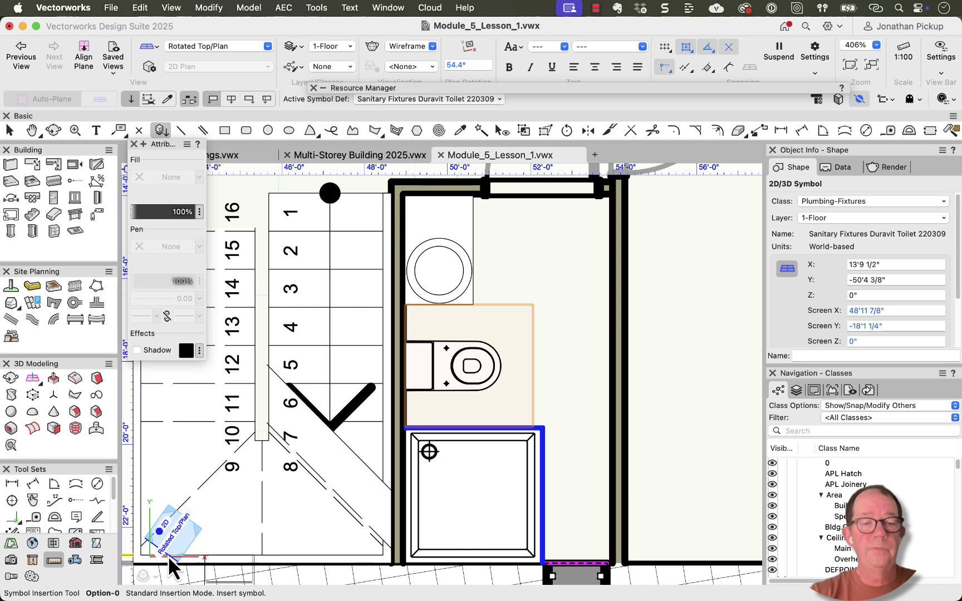
{"action": "left_click", "coordinate": [176, 534]}
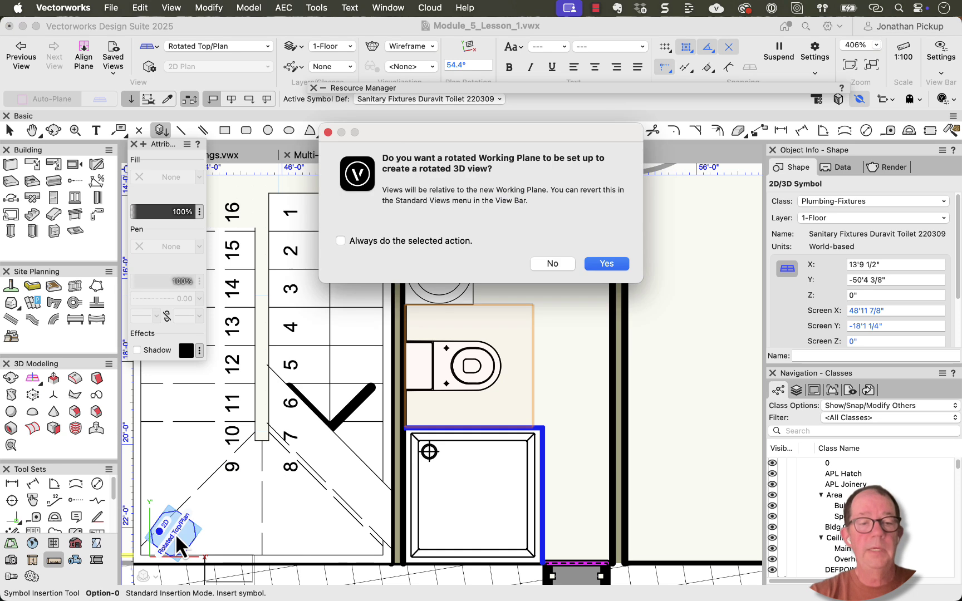
{"action": "left_click", "coordinate": [607, 264]}
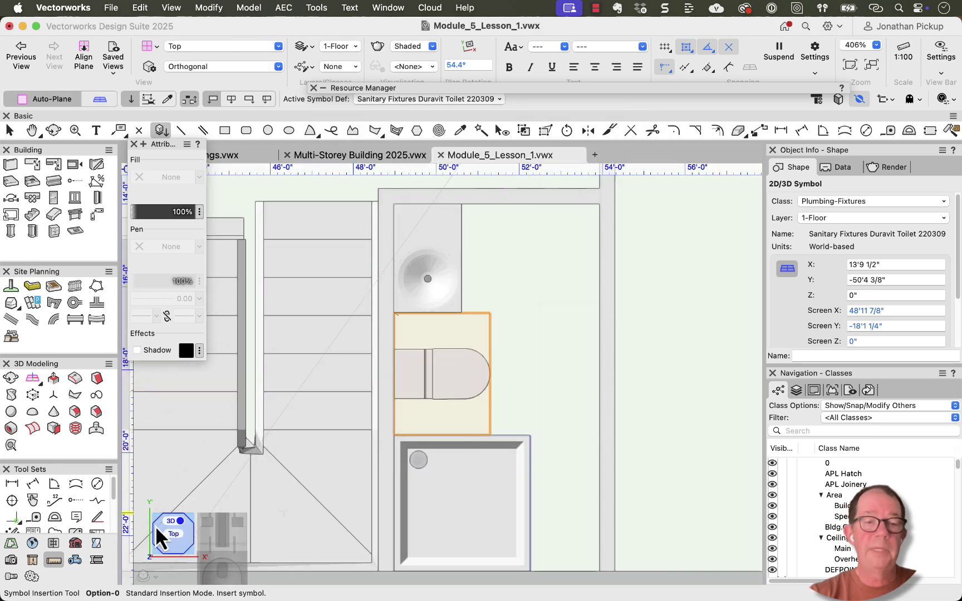
{"action": "left_click", "coordinate": [190, 553]}
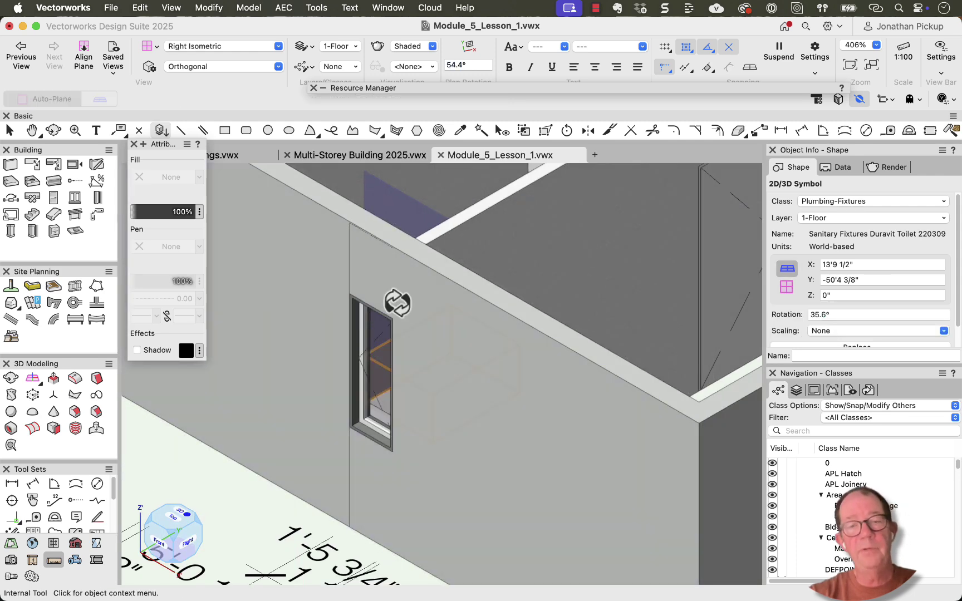
{"action": "middle_click_drag", "start_coordinate": [397, 303], "coordinate": [414, 597], "text": "ctrl"}
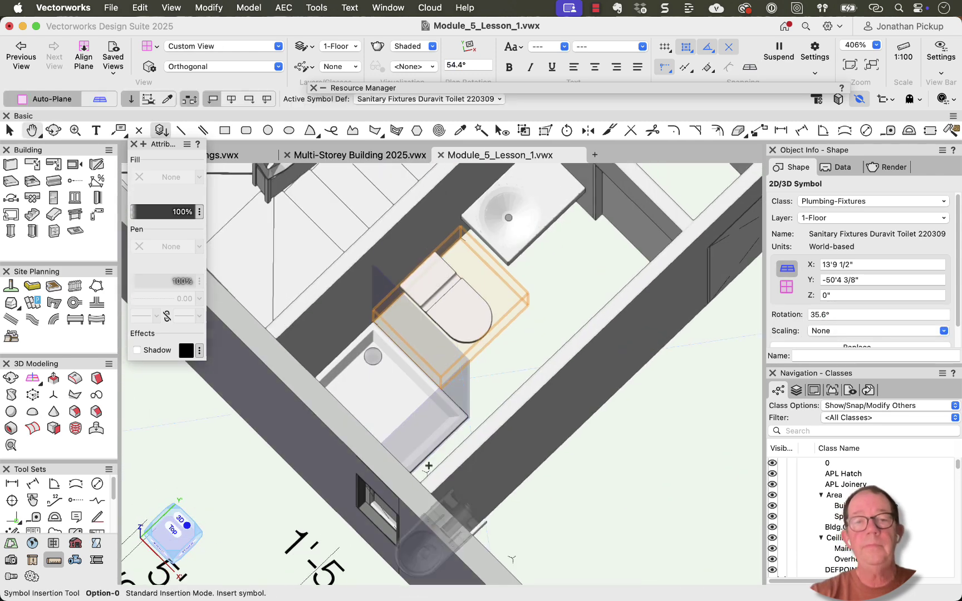
{"action": "left_click", "coordinate": [484, 243]}
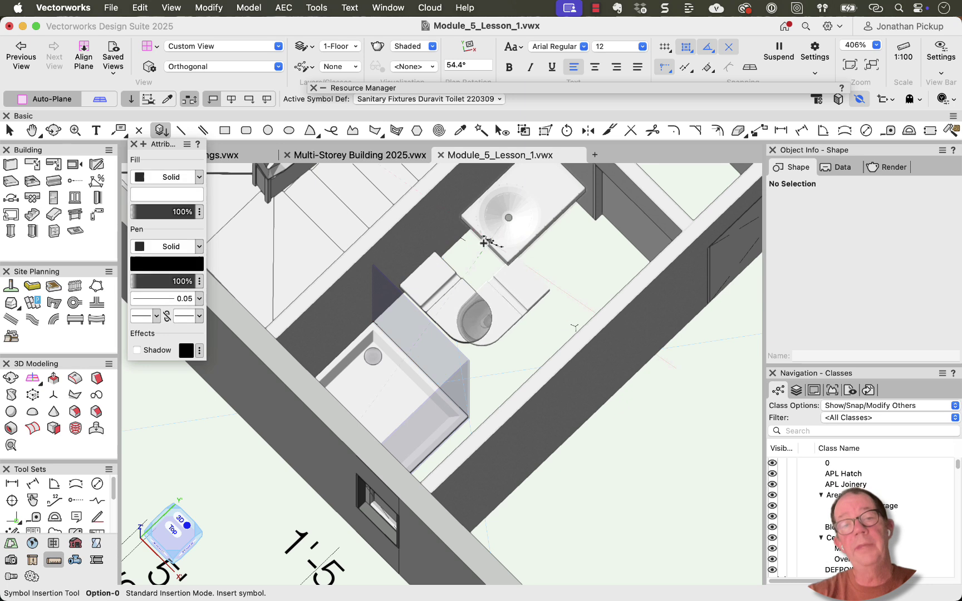
{"action": "key", "text": "x"}
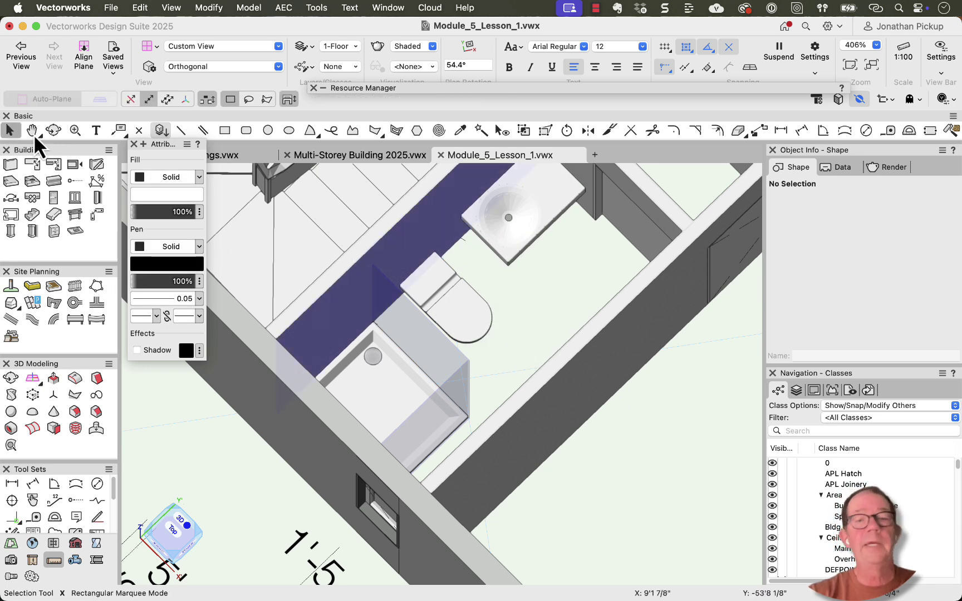